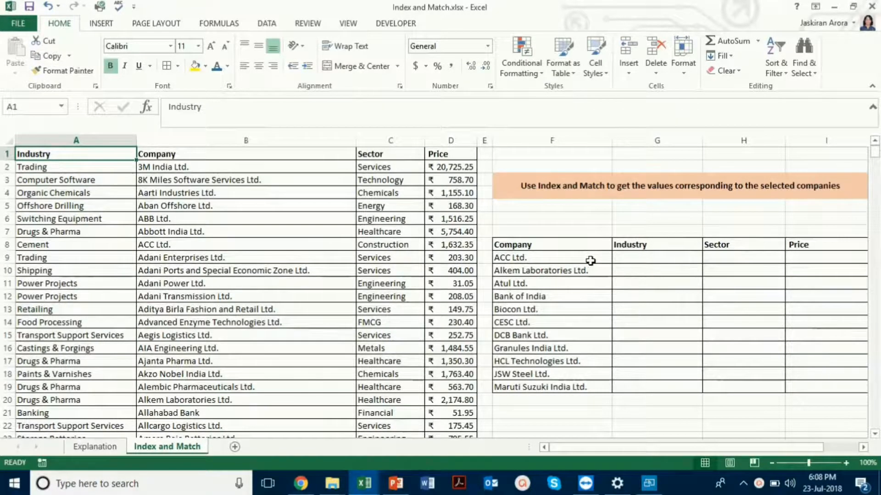
# Review the Industry, Sector and Price headers of the company lookup table in row 8.
pyautogui.click(650, 245)
pyautogui.click(723, 244)
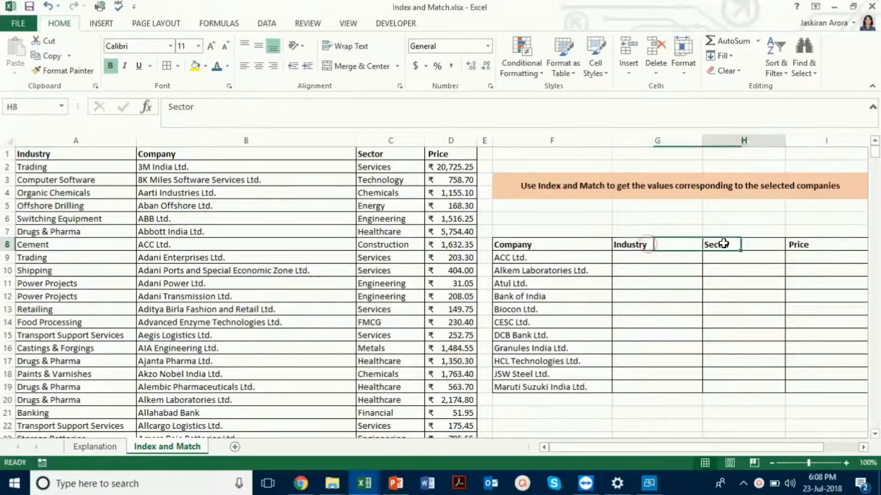
pyautogui.click(801, 245)
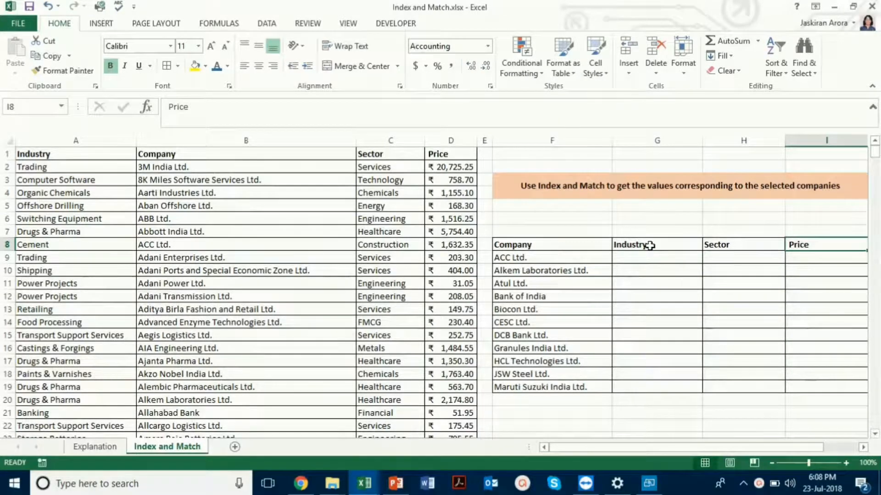
# On the Explanation sheet, highlight row 6 together with column D to show where they intersect, and clear the selection.
pyautogui.click(103, 448)
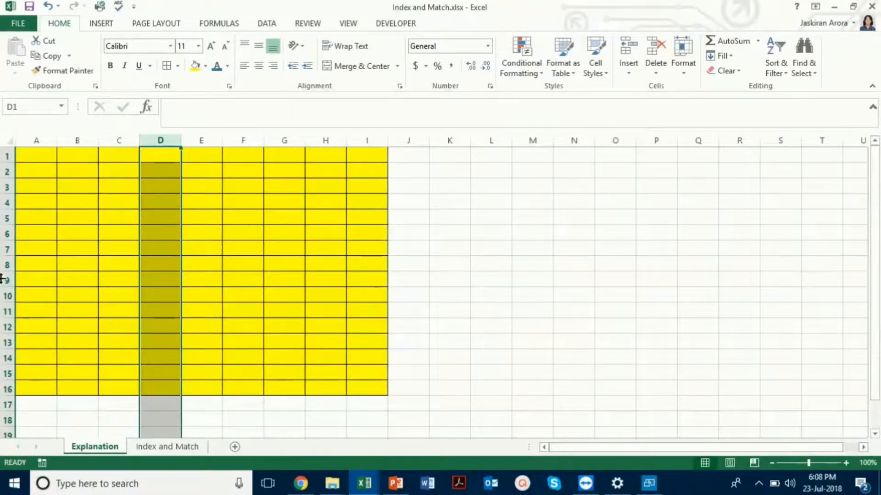
pyautogui.click(3, 234)
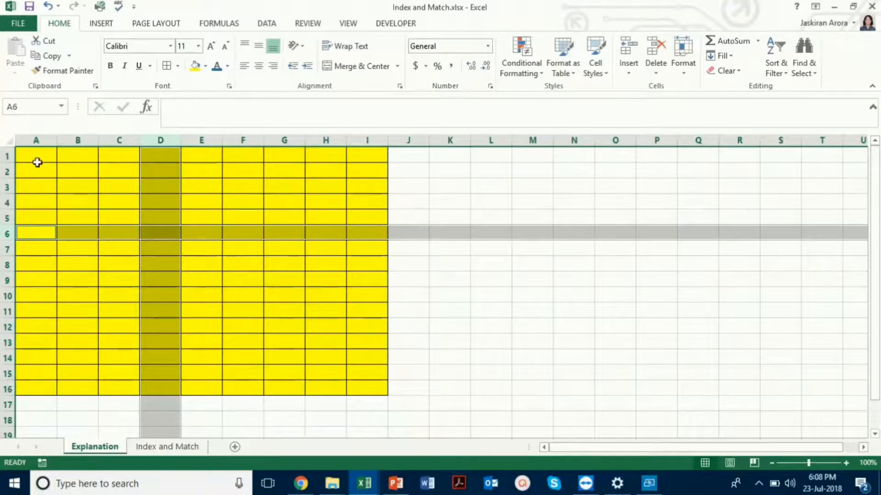
pyautogui.click(23, 246)
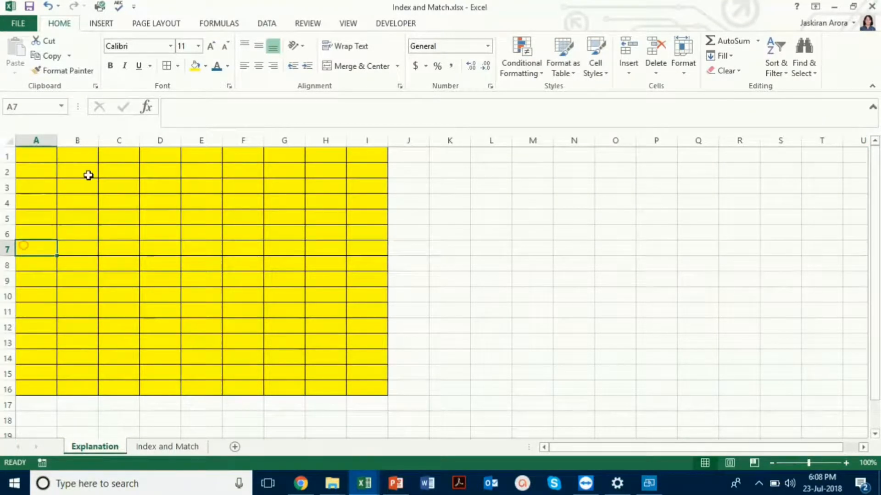
# Highlight the intersection of row 5 with column A, and likewise that of row 10 with column D.
pyautogui.click(3, 218)
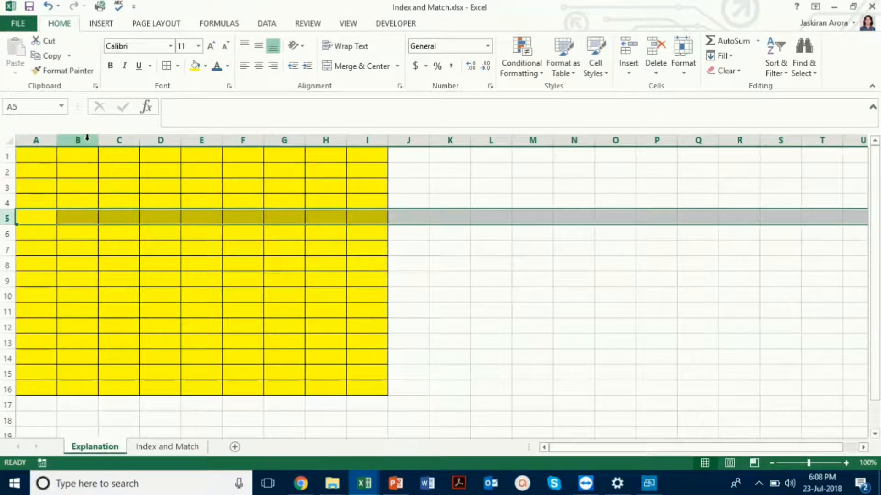
pyautogui.keyDown('ctrl'); pyautogui.click(38, 137); pyautogui.keyUp('ctrl')
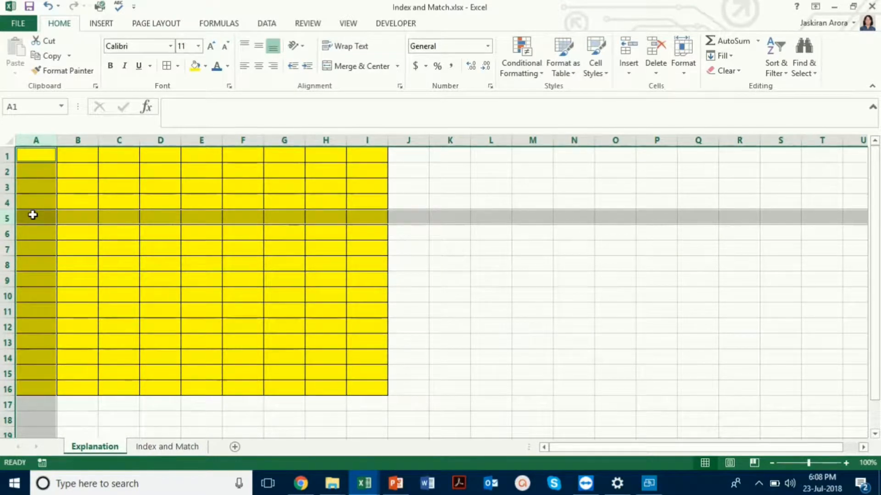
pyautogui.click(72, 294)
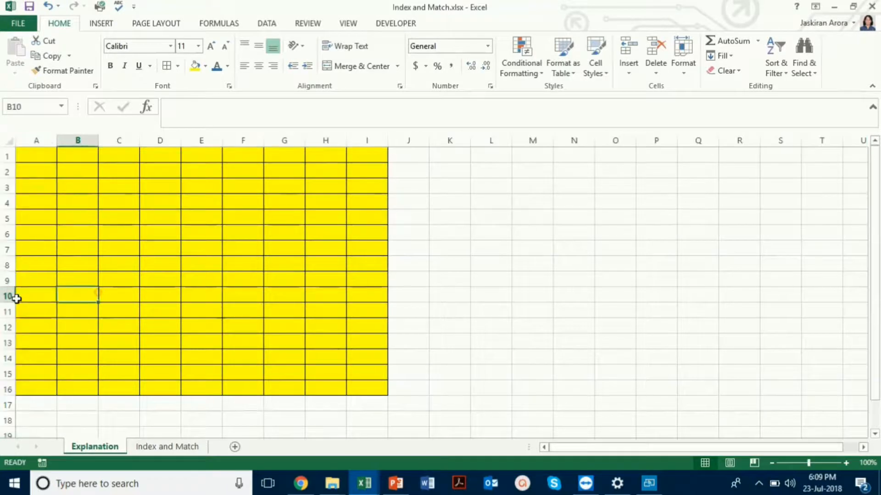
pyautogui.click(8, 295)
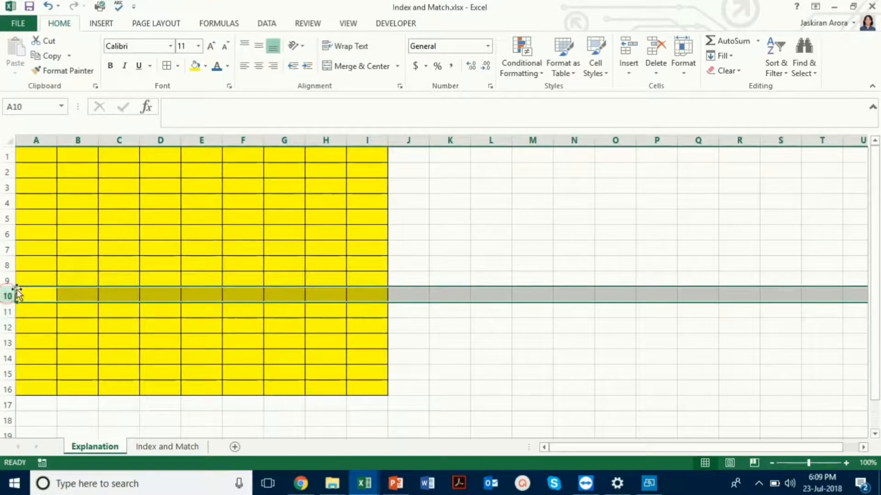
pyautogui.keyDown('ctrl'); pyautogui.click(162, 140); pyautogui.keyUp('ctrl')
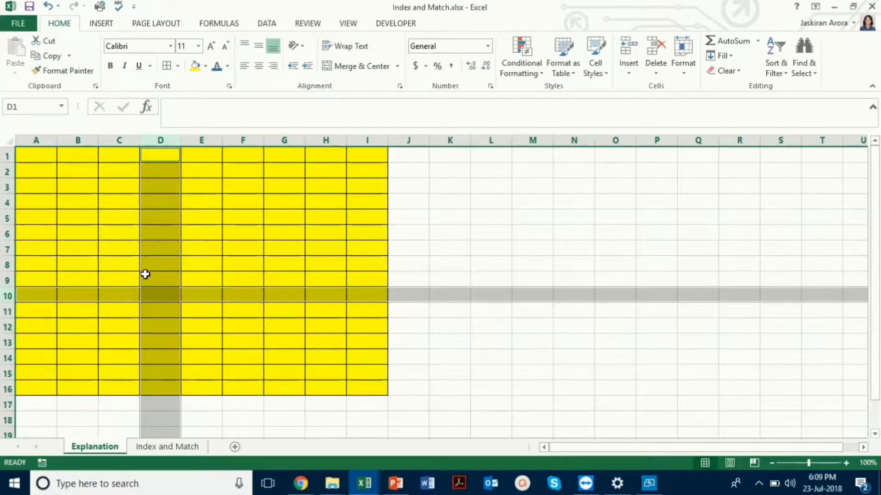
# On the Index and Match sheet, start an INDEX formula in cell G9 for the industry of ACC Ltd.
pyautogui.click(167, 446)
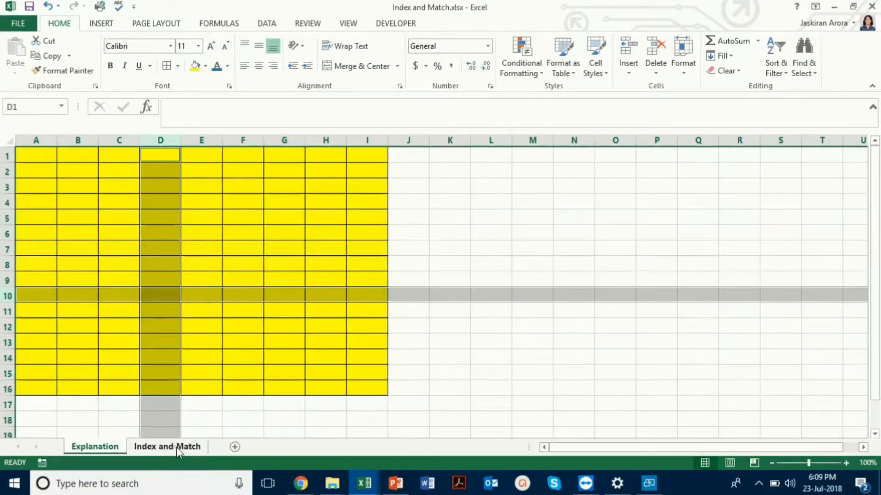
pyautogui.click(670, 260)
pyautogui.write('=inde')
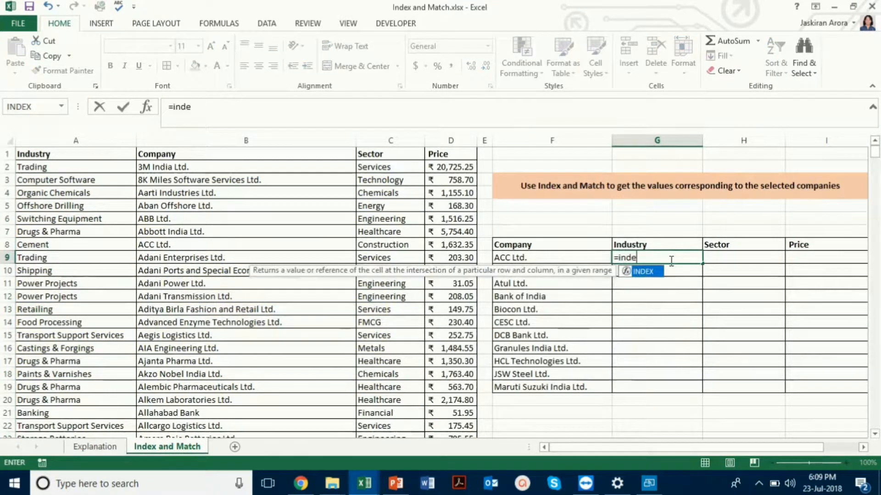
pyautogui.press('Tab')
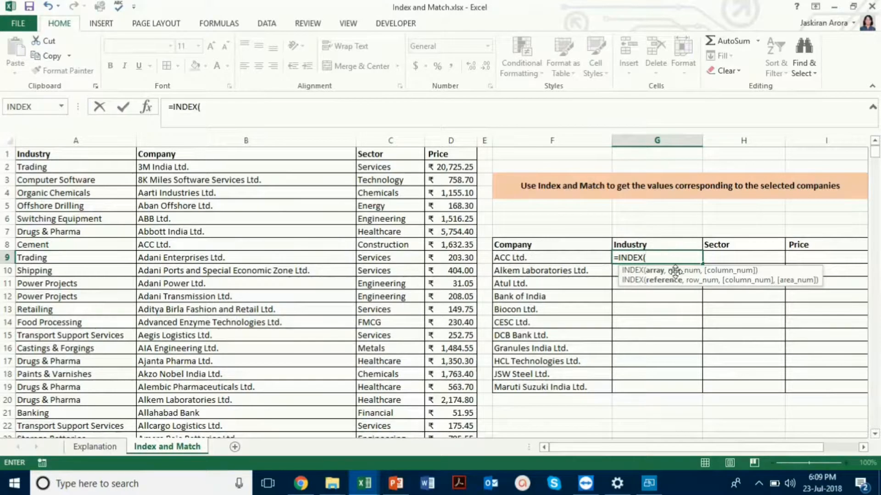
pyautogui.click(102, 168)
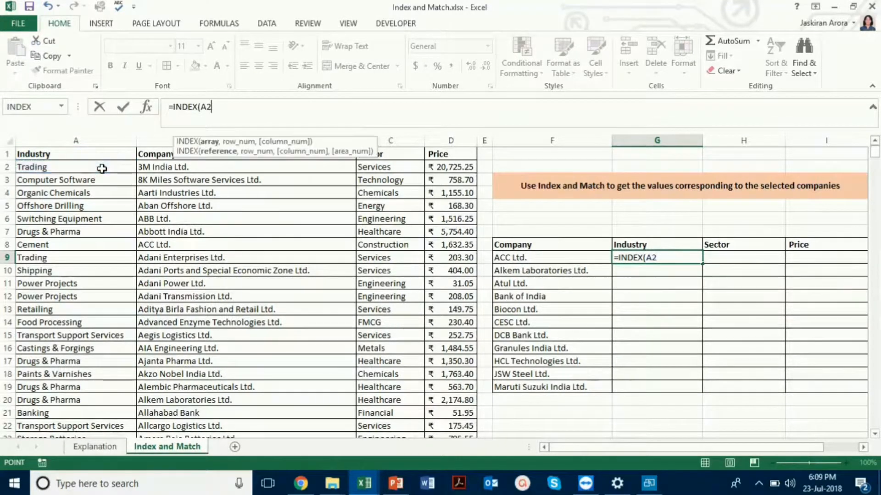
pyautogui.write('+')
pyautogui.click(101, 152)
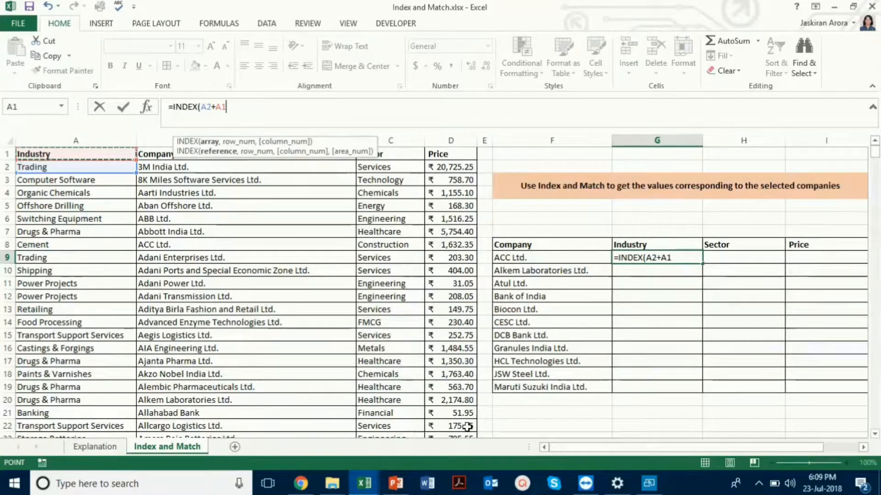
pyautogui.click(678, 258)
pyautogui.press('BackSpace')
pyautogui.press('BackSpace')
pyautogui.press('BackSpace')
pyautogui.press('BackSpace')
pyautogui.press('BackSpace')
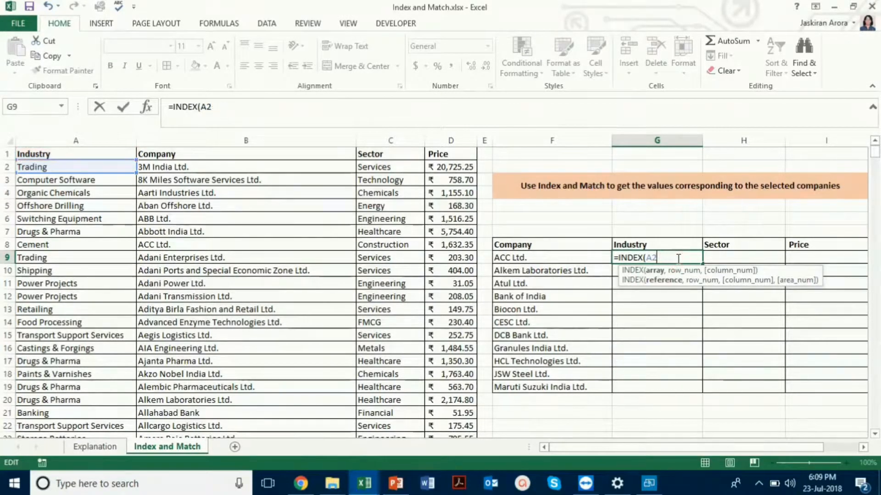
# Set the INDEX array to the whole source table as the absolute range $A$1:$D$502.
pyautogui.click(81, 156)
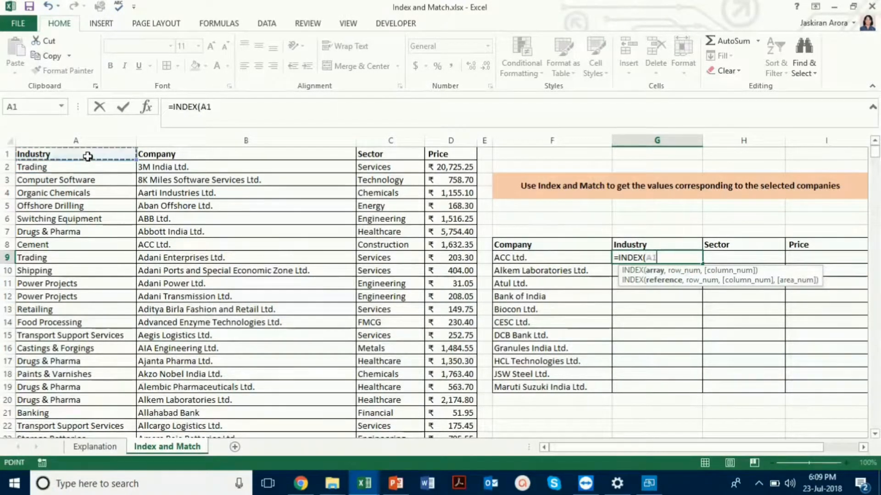
pyautogui.hotkey('ctrl', 'shift', 'Right')
pyautogui.hotkey('ctrl', 'shift', 'Down')
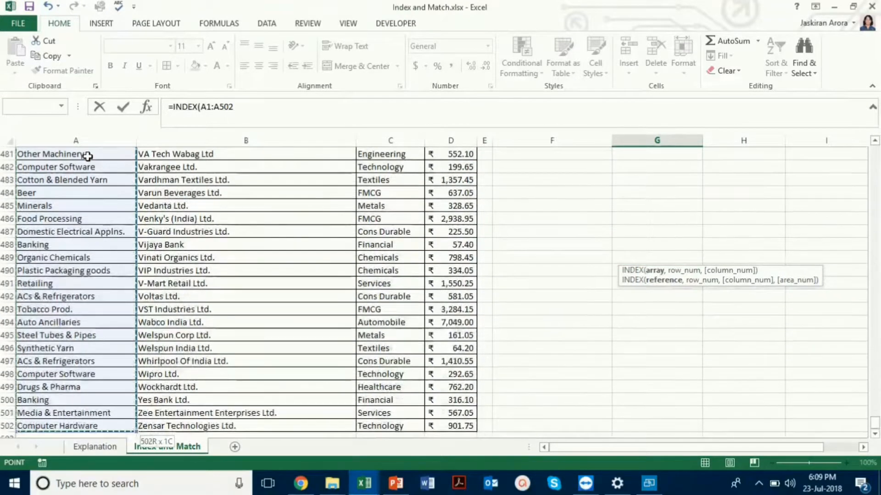
pyautogui.press('F4')
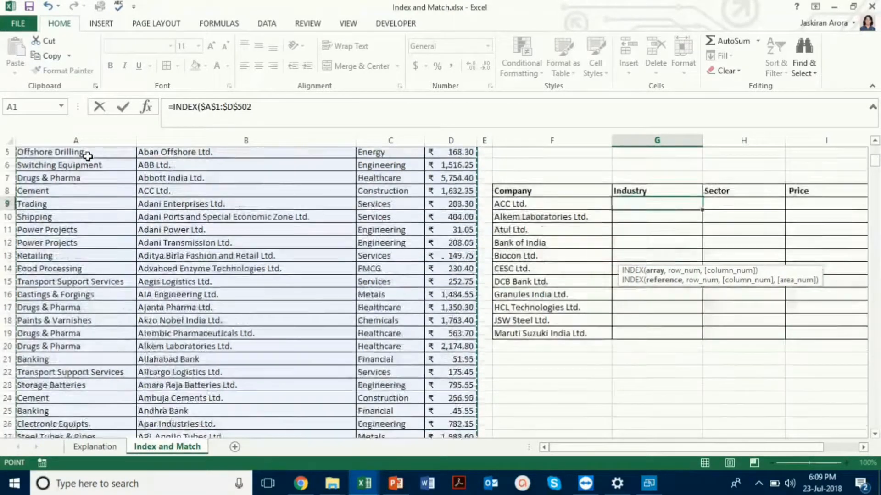
pyautogui.write(',')
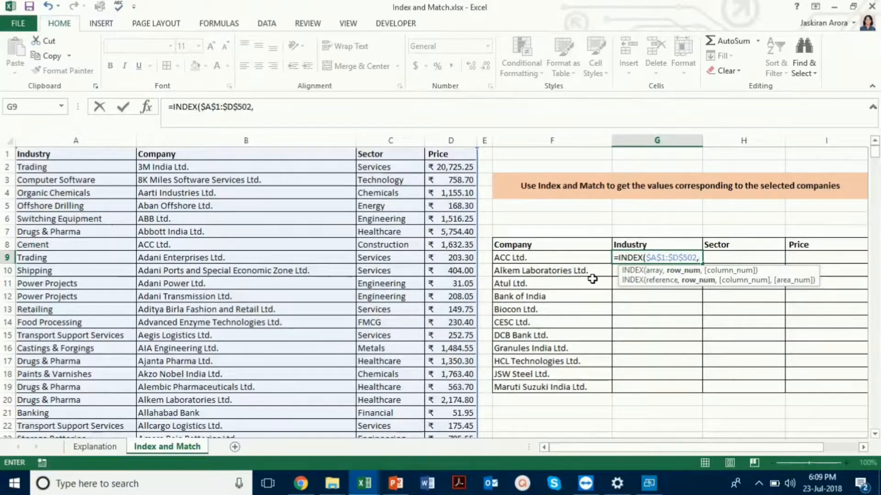
# Nest a MATCH function as the row number, with the column-locked company cell $F9 as lookup value.
pyautogui.write('matc')
pyautogui.press('Tab')
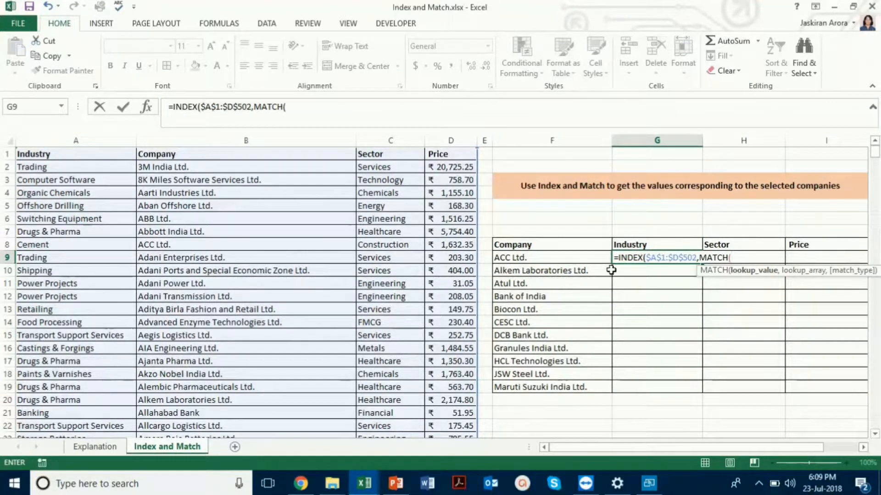
pyautogui.click(526, 260)
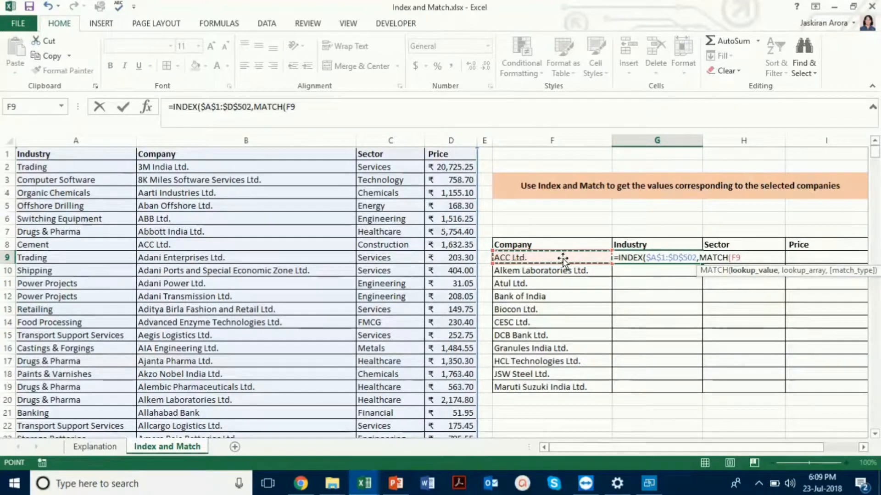
pyautogui.press('F4')
pyautogui.press('F4')
pyautogui.press('F4')
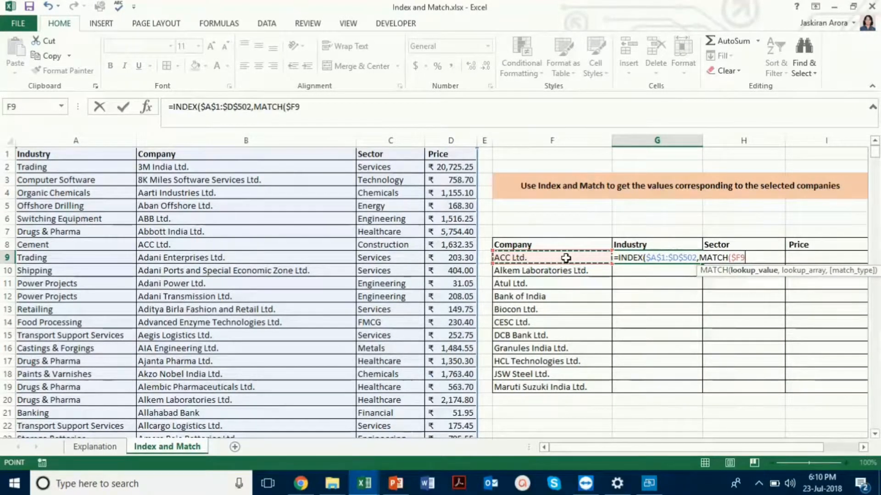
pyautogui.write(',')
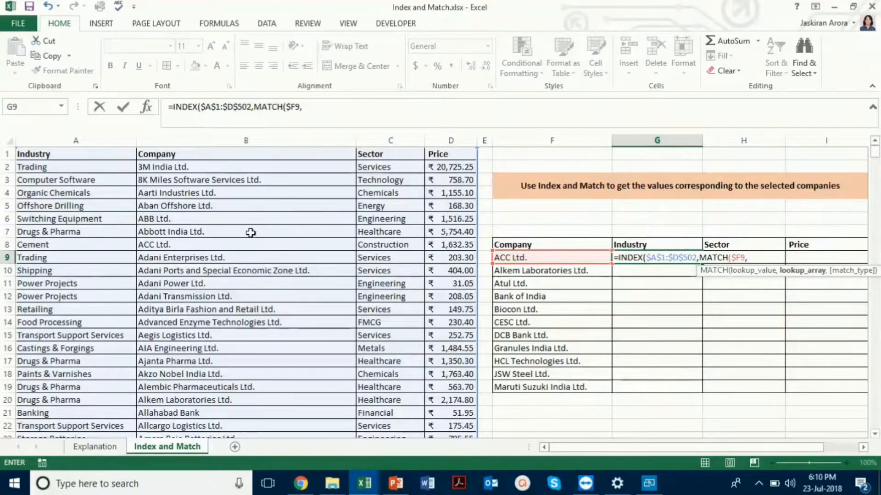
# Complete the row MATCH with the absolute Company range $B$1:$B$502 as lookup array and match type 0.
pyautogui.click(237, 157)
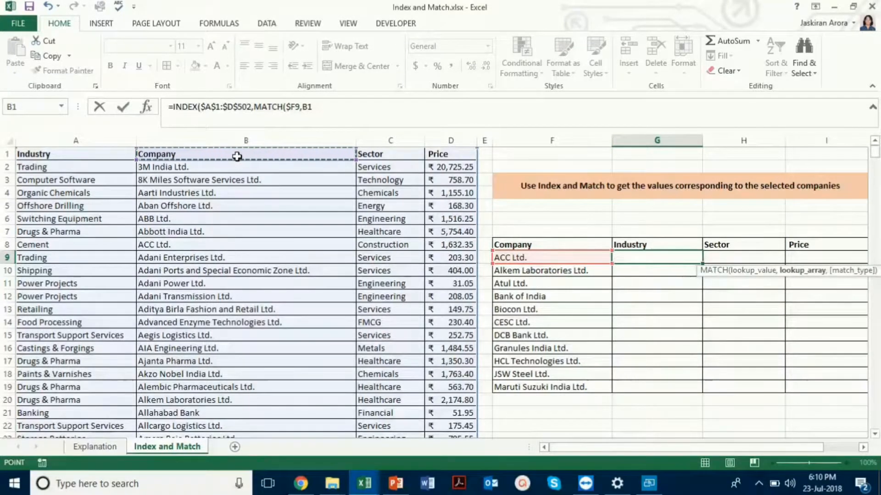
pyautogui.hotkey('ctrl', 'shift', 'Down')
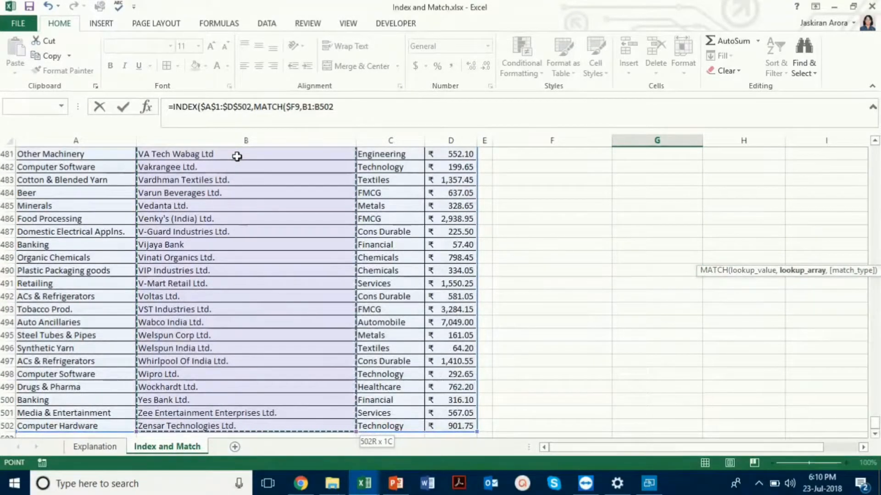
pyautogui.press('F4')
pyautogui.write(',')
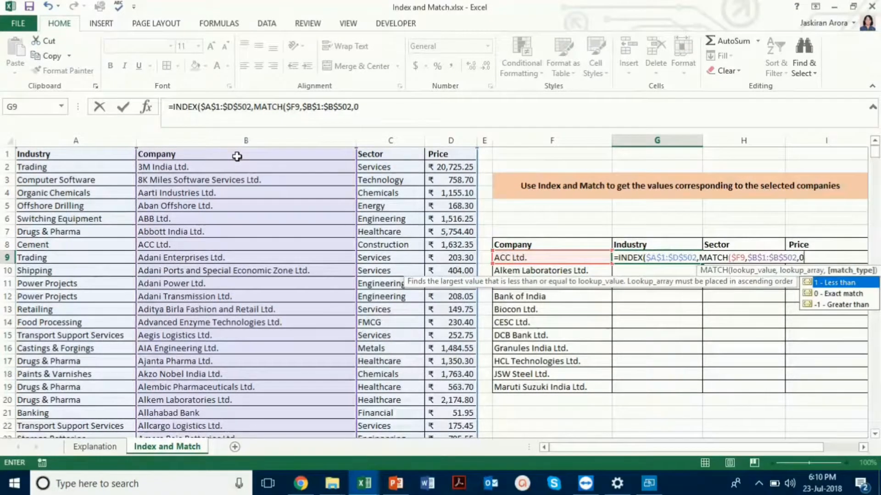
pyautogui.write('0)')
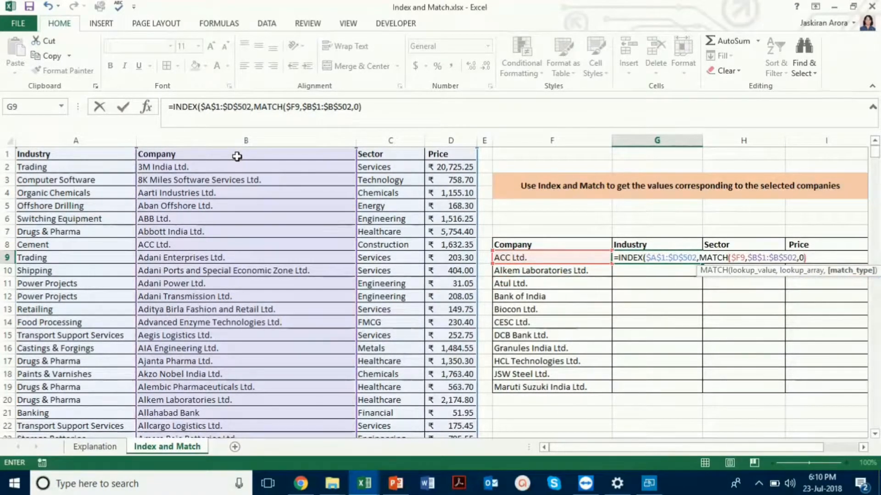
# Nest a second MATCH function as the INDEX column number, with the row-locked Industry header cell G$8 as lookup value.
pyautogui.write(',')
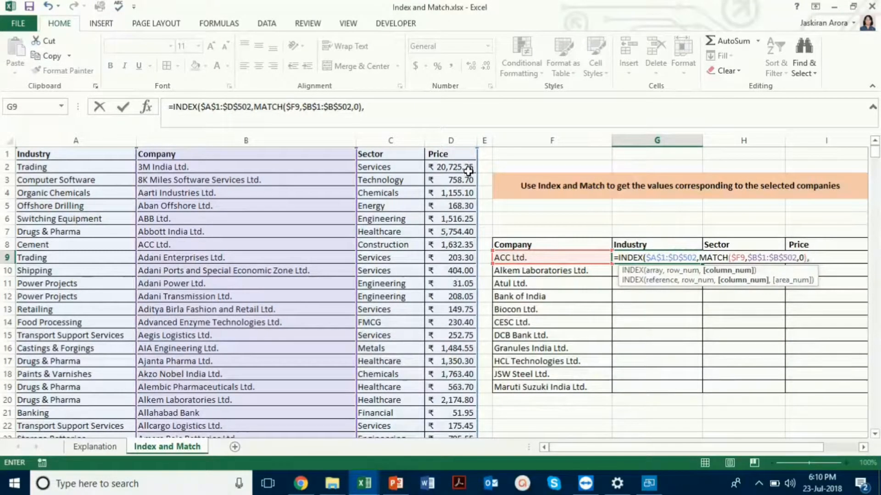
pyautogui.write('match')
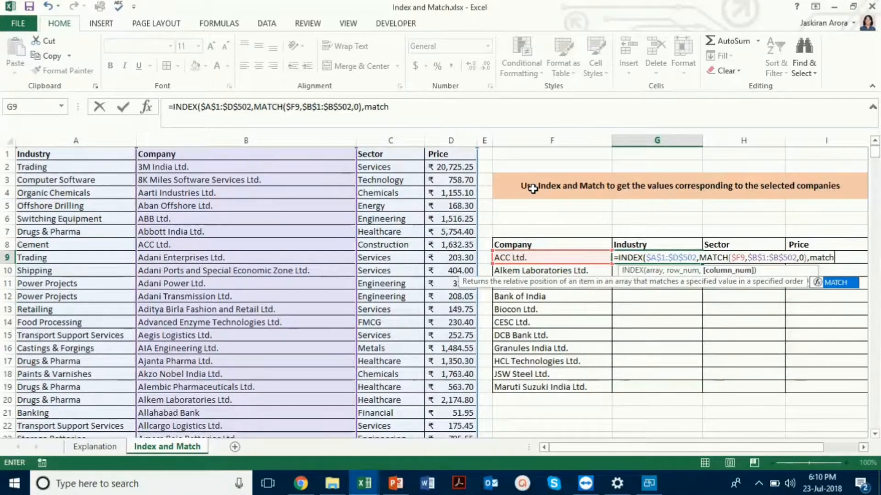
pyautogui.press('Tab')
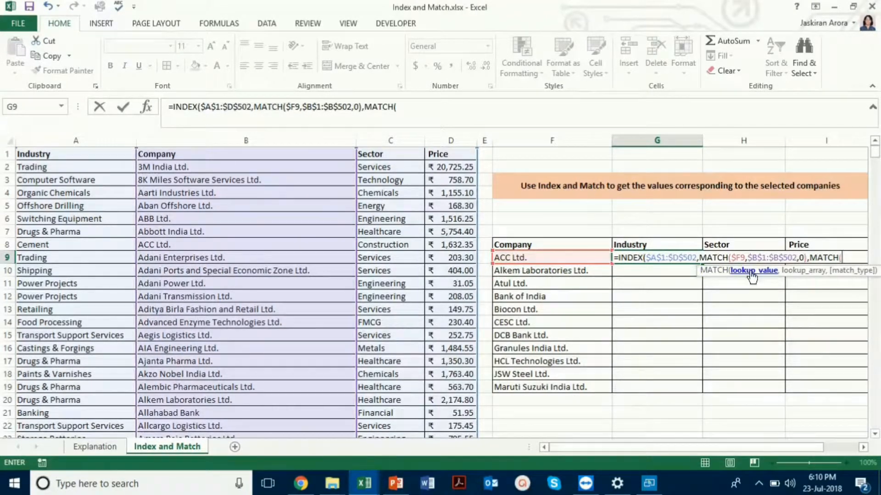
pyautogui.click(653, 243)
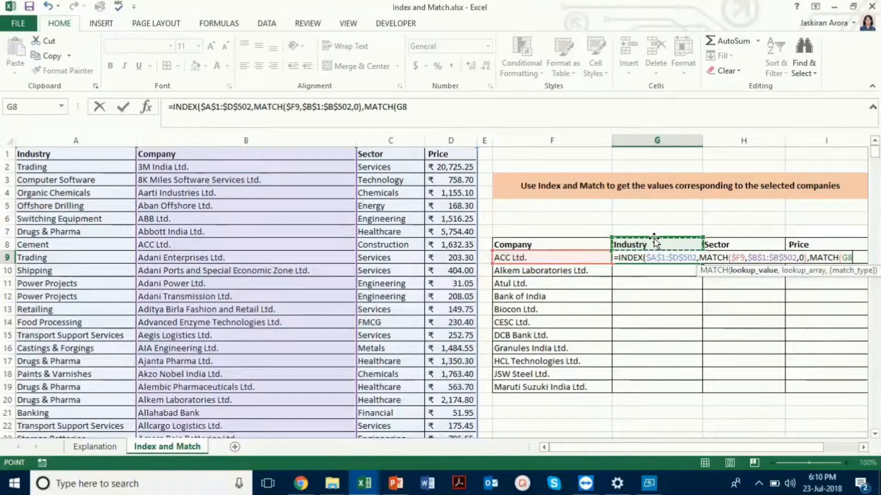
pyautogui.press('F4')
pyautogui.press('F4')
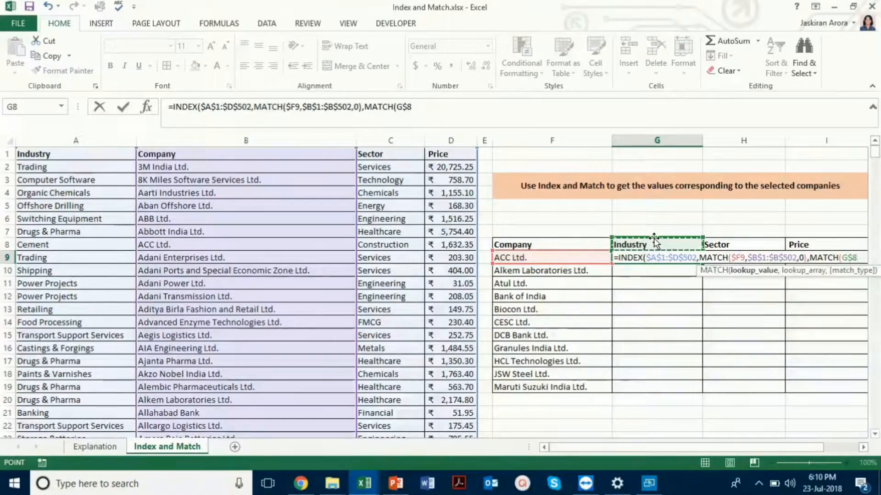
pyautogui.write(',')
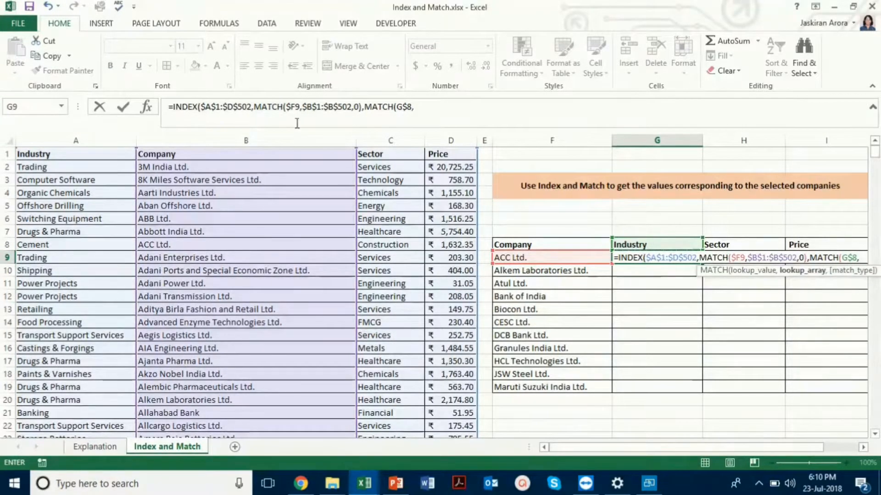
# Complete the column MATCH with the absolute header range $A$1:$D$1 and match type 0, and enter the finished INDEX formula in G9.
pyautogui.moveTo(63, 154); pyautogui.dragTo(447, 156)
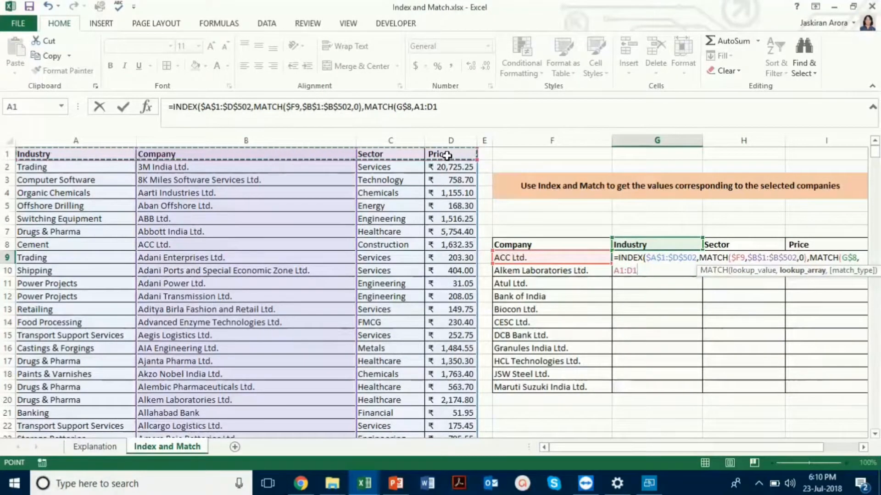
pyautogui.press('F4')
pyautogui.write(',')
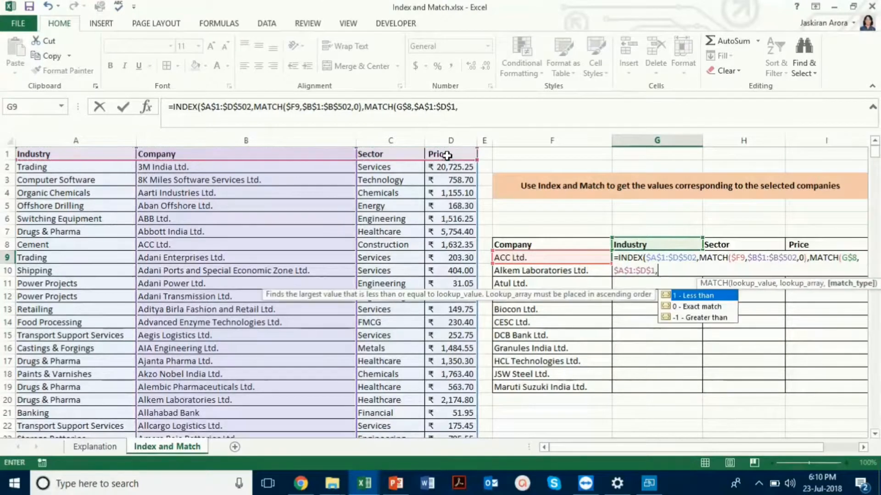
pyautogui.write('0')
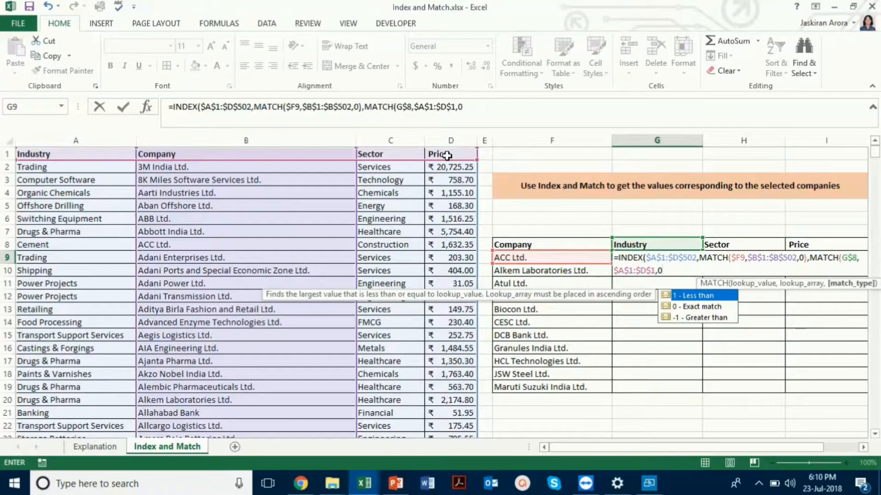
pyautogui.write(')')
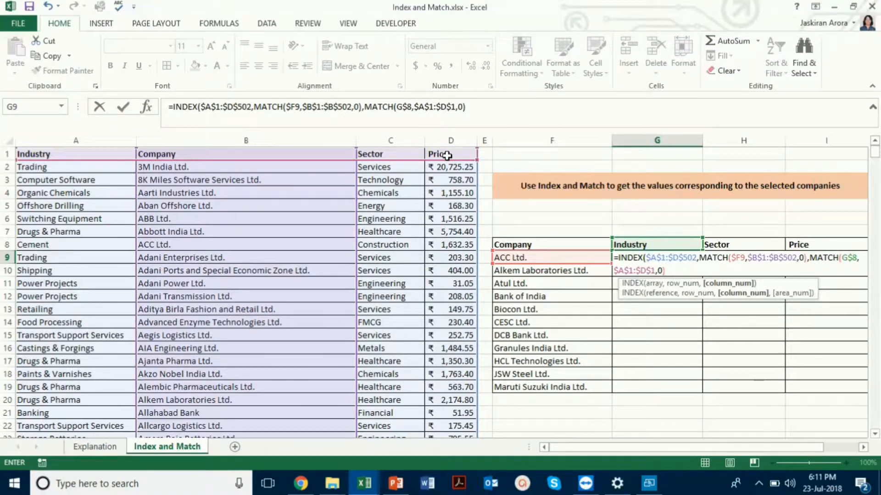
pyautogui.write(')')
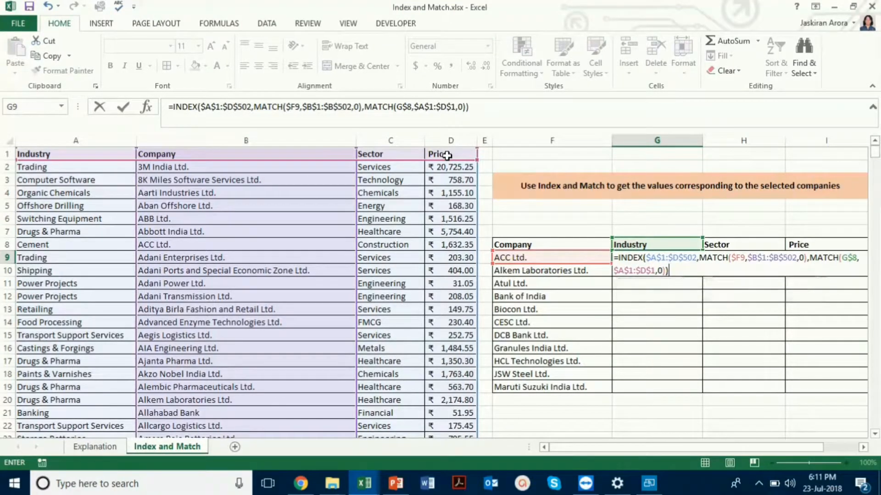
pyautogui.press('Return')
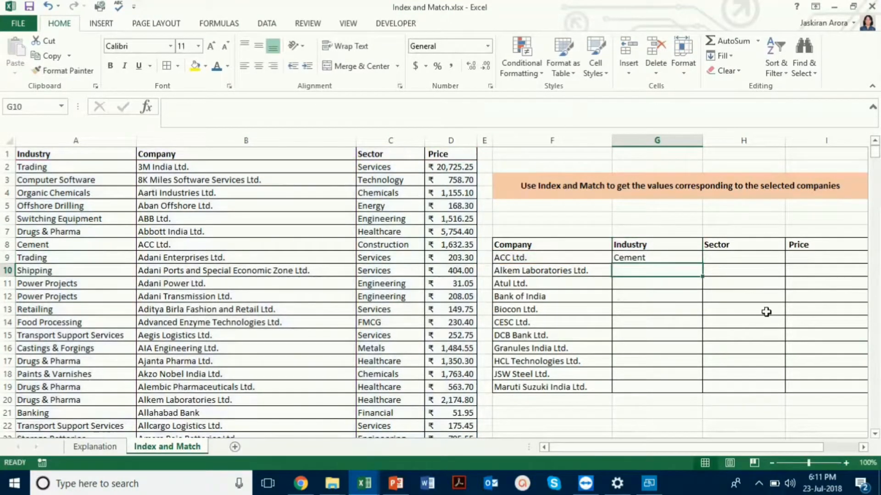
# Fill the G9 formula across and down to I19 and check the ACC Ltd. result against its source row.
pyautogui.click(675, 260)
pyautogui.moveTo(704, 264); pyautogui.dragTo(387, 307)
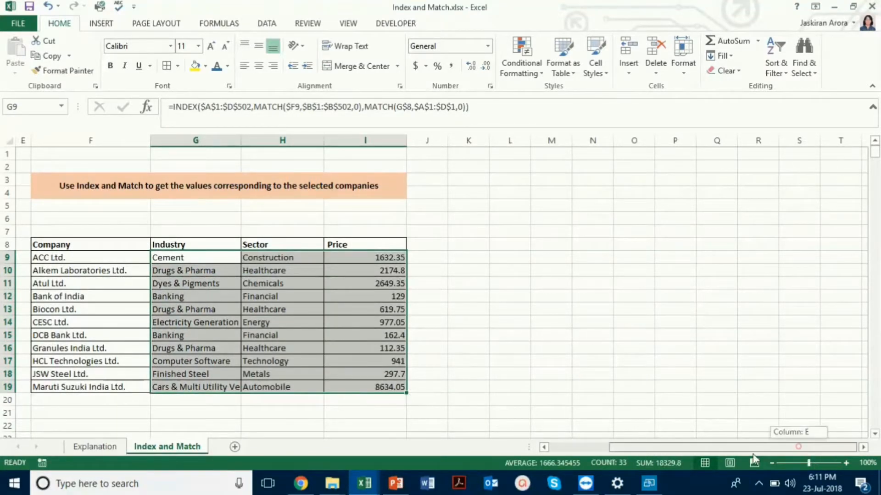
pyautogui.moveTo(753, 450); pyautogui.dragTo(712, 452)
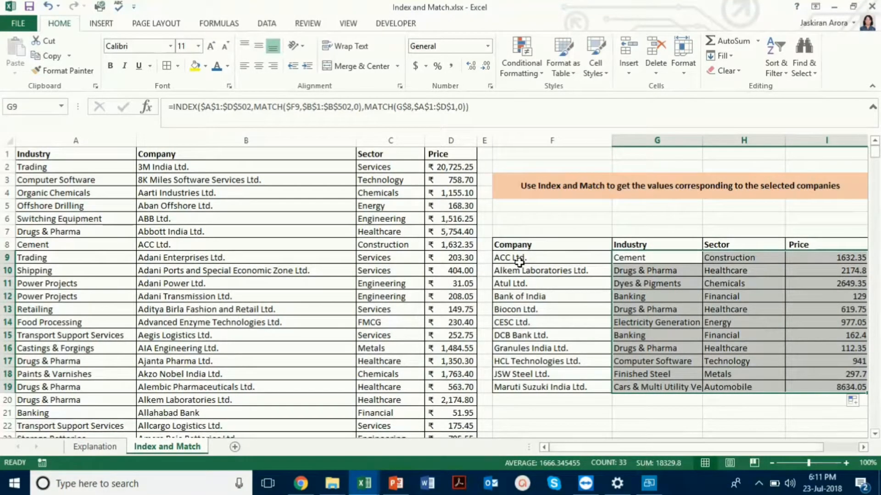
pyautogui.moveTo(616, 443); pyautogui.dragTo(616, 444)
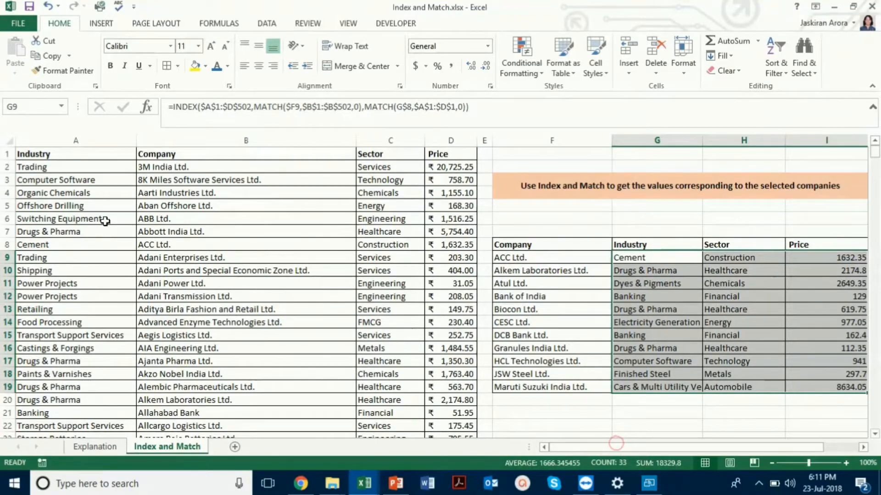
pyautogui.click(182, 244)
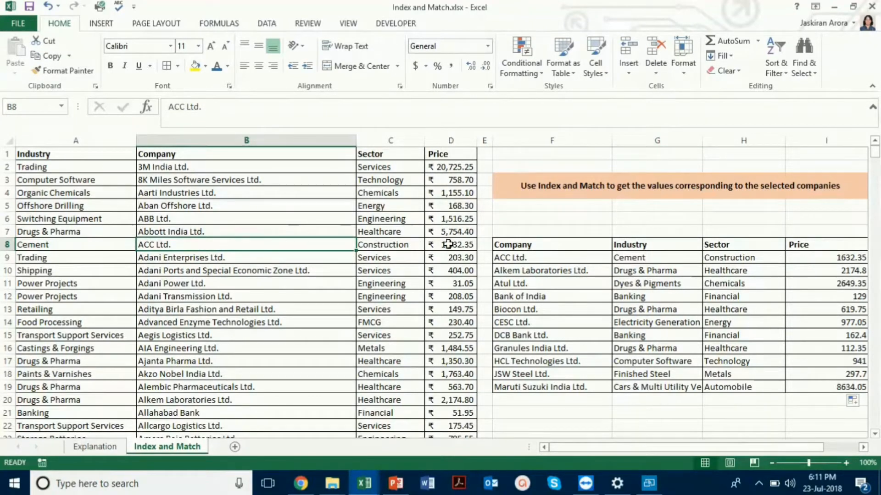
# Copy the rupee accounting format of source price cell D2 onto the retrieved prices in I9:I19 with Format Painter.
pyautogui.click(452, 170)
pyautogui.click(65, 70)
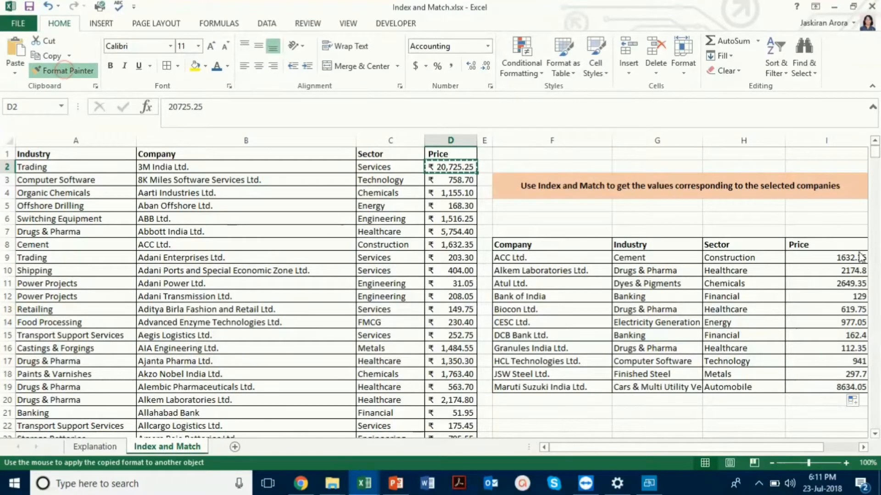
pyautogui.moveTo(861, 257)
pyautogui.mouseDown()
pyautogui.moveTo(841, 280)
pyautogui.moveTo(848, 379)
pyautogui.moveTo(837, 383)
pyautogui.mouseUp()
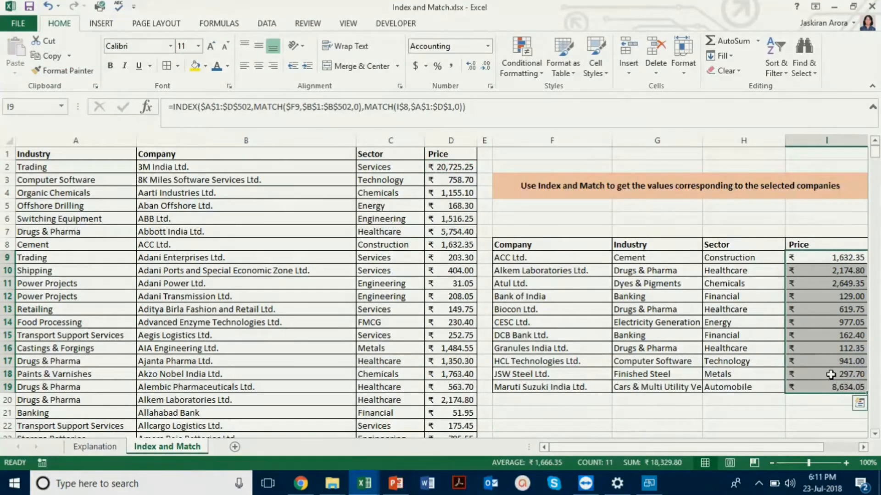